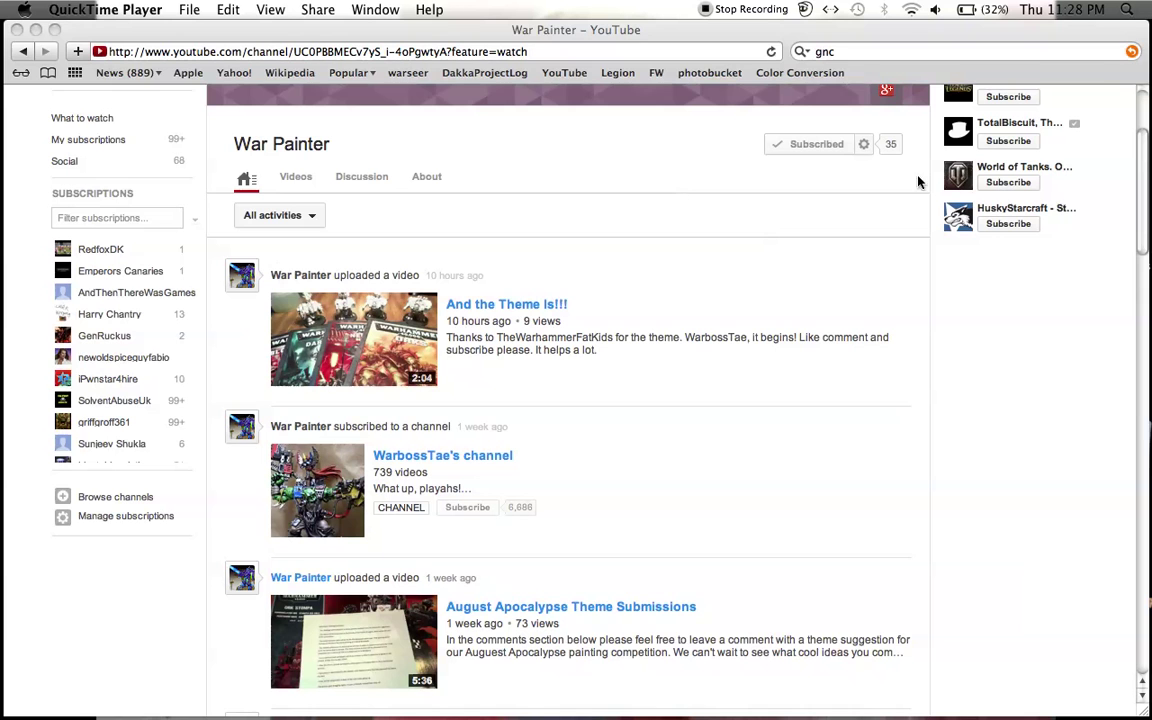
# - Bring the Safari window showing War Painter's YouTube channel page to the front
pyautogui.click(1010, 165)
pyautogui.moveTo(1143, 200)
pyautogui.mouseDown()
pyautogui.moveTo(1143, 152)
pyautogui.moveTo(1146, 203)
pyautogui.mouseUp()
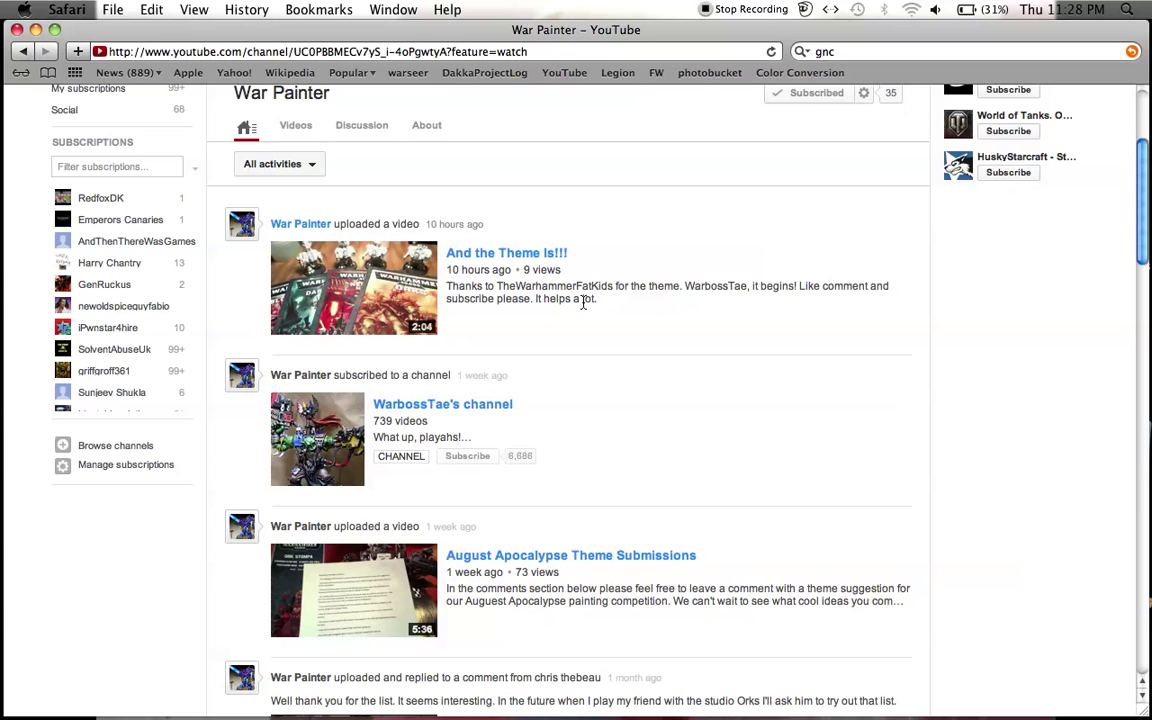
pyautogui.scroll(5, 1134, 196)
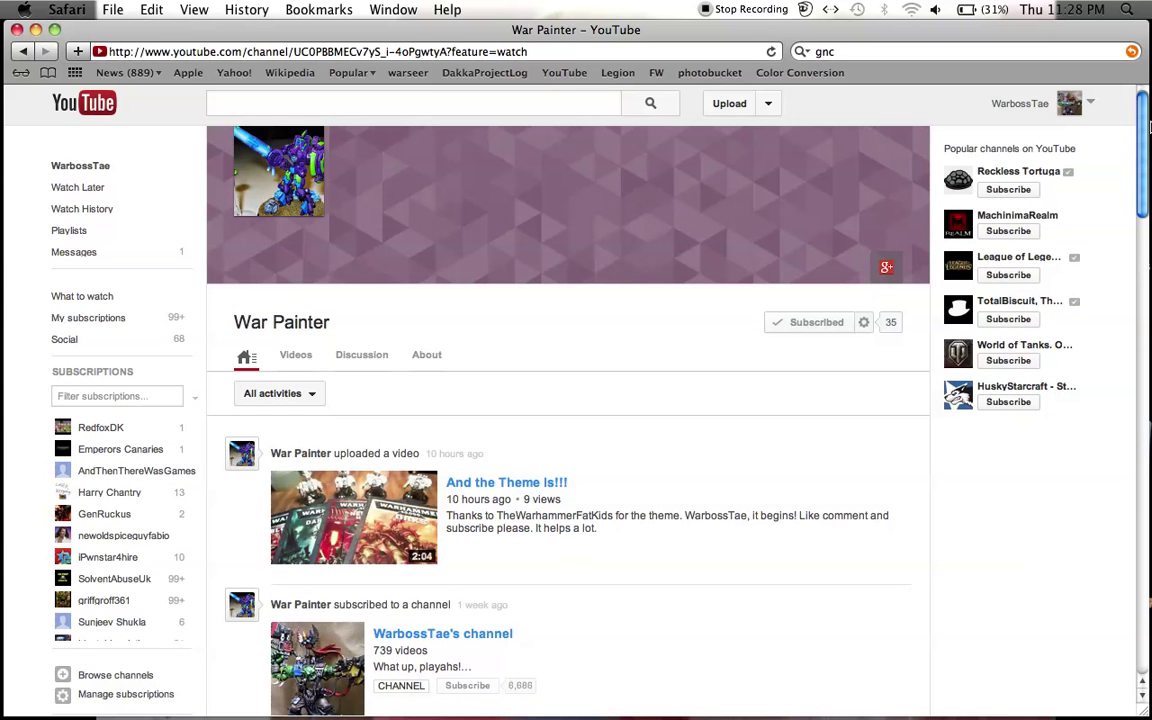